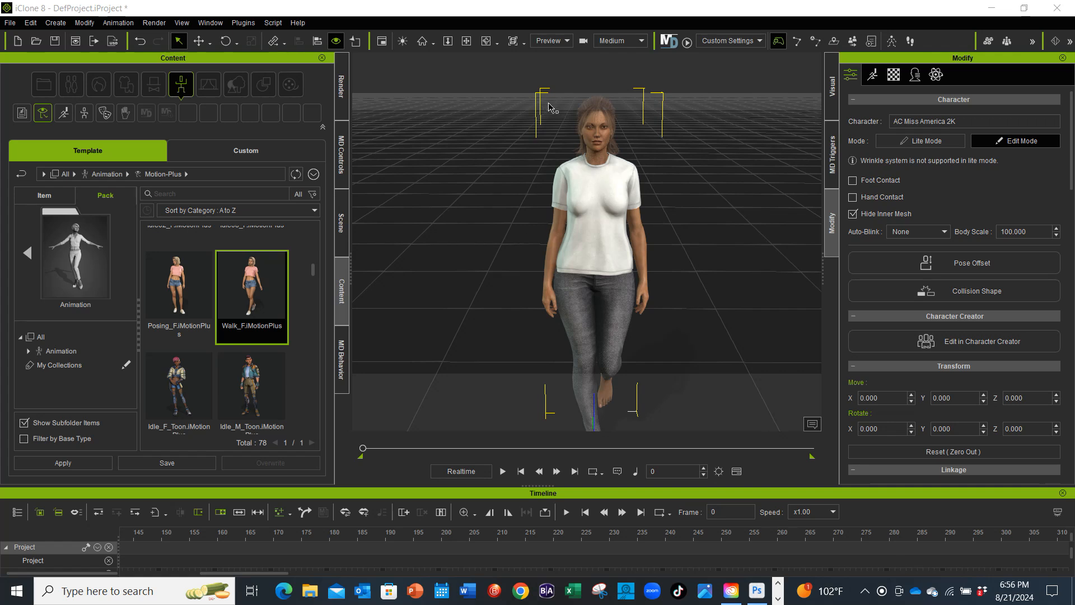
Step: Select the character's white T-shirt and show the texture file options of its Base Color map
click(598, 227)
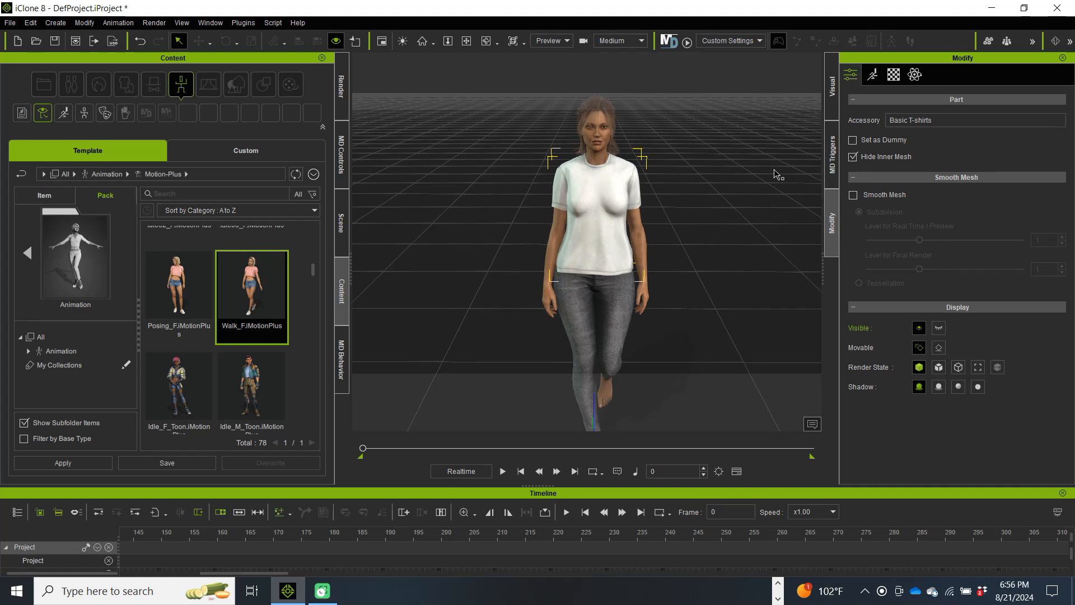
click(893, 75)
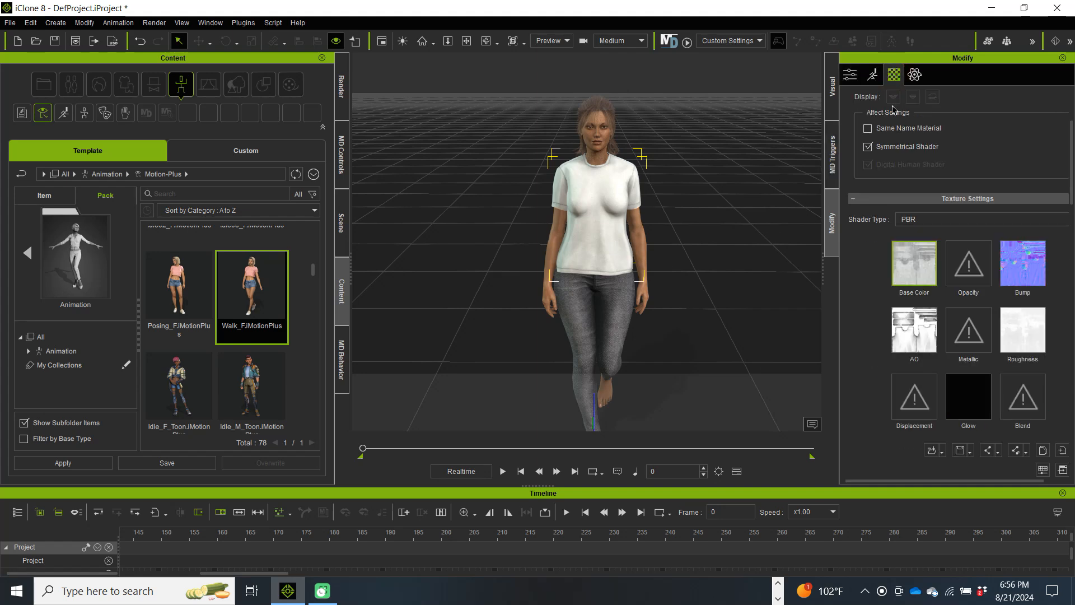
right_click(913, 268)
mouse_move(958, 279)
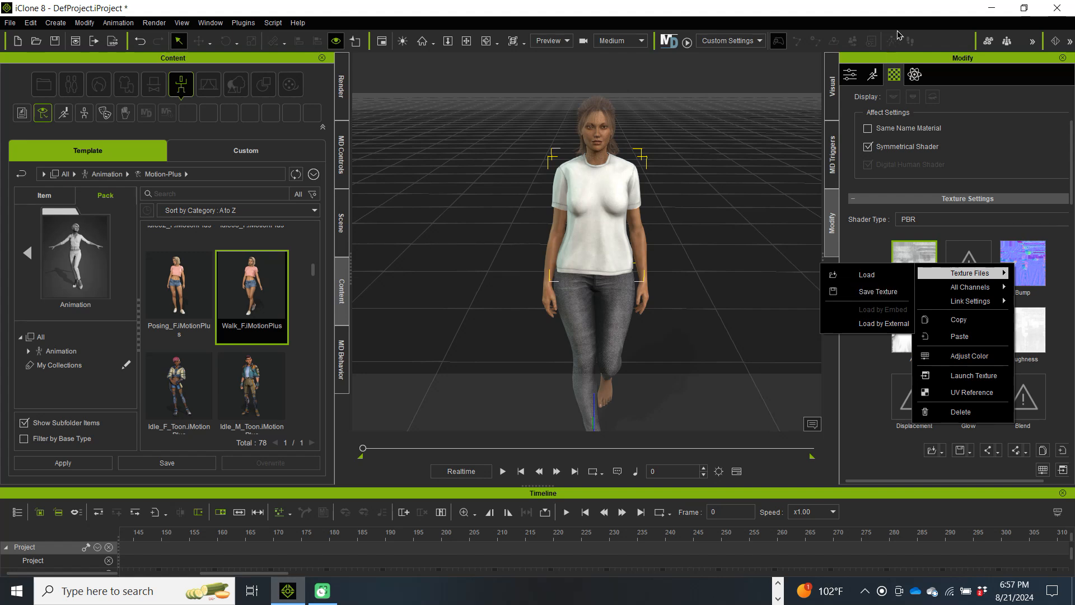
click(988, 12)
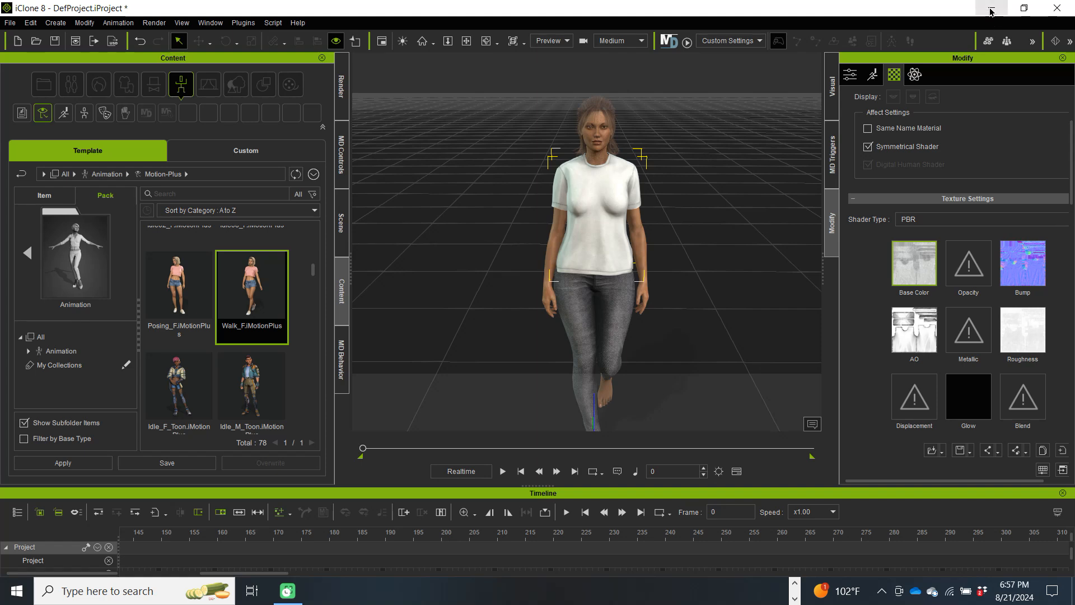
Step: Switch to Photoshop and open Texture 2.png from the Downloads folder
click(990, 11)
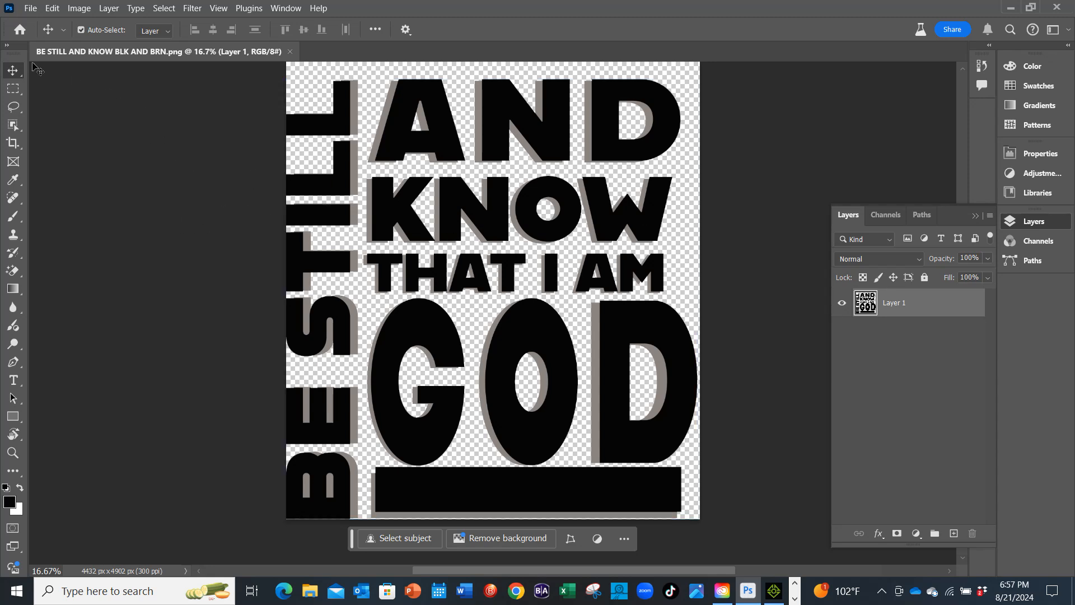
click(31, 8)
click(44, 32)
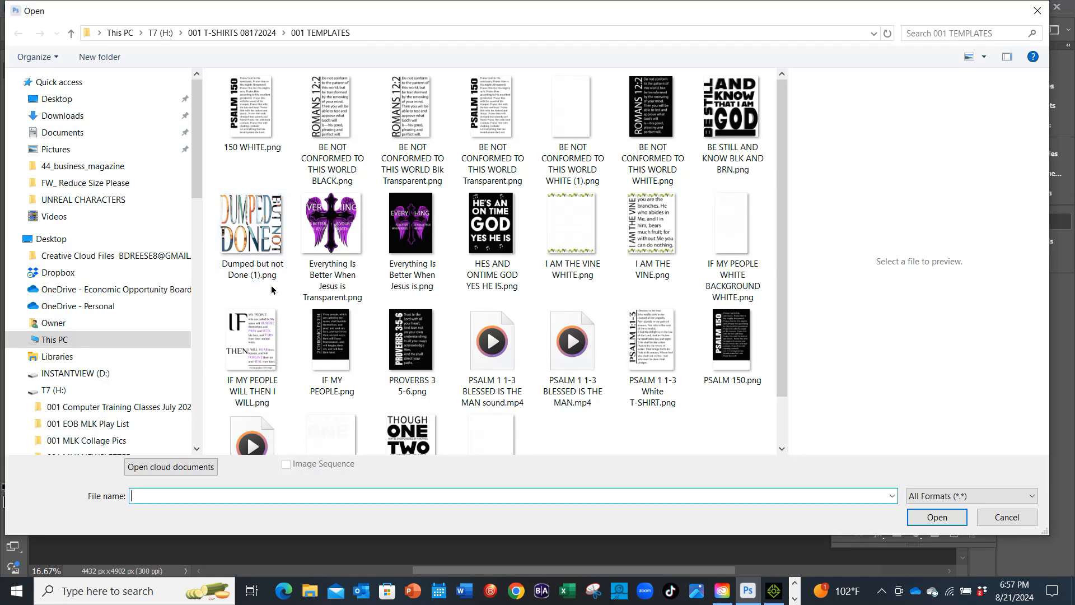
click(62, 115)
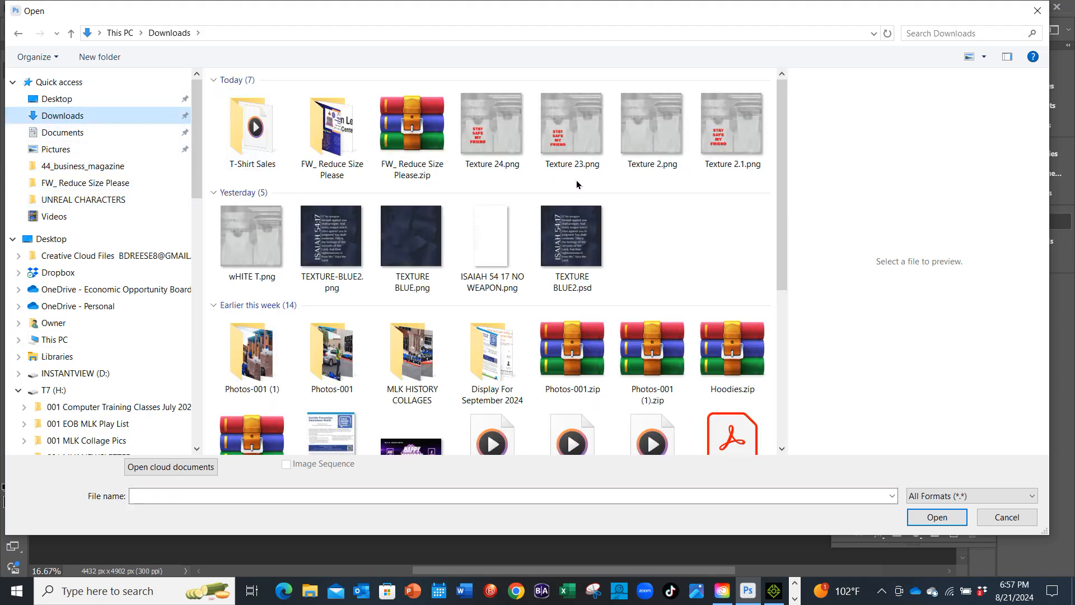
double_click(659, 138)
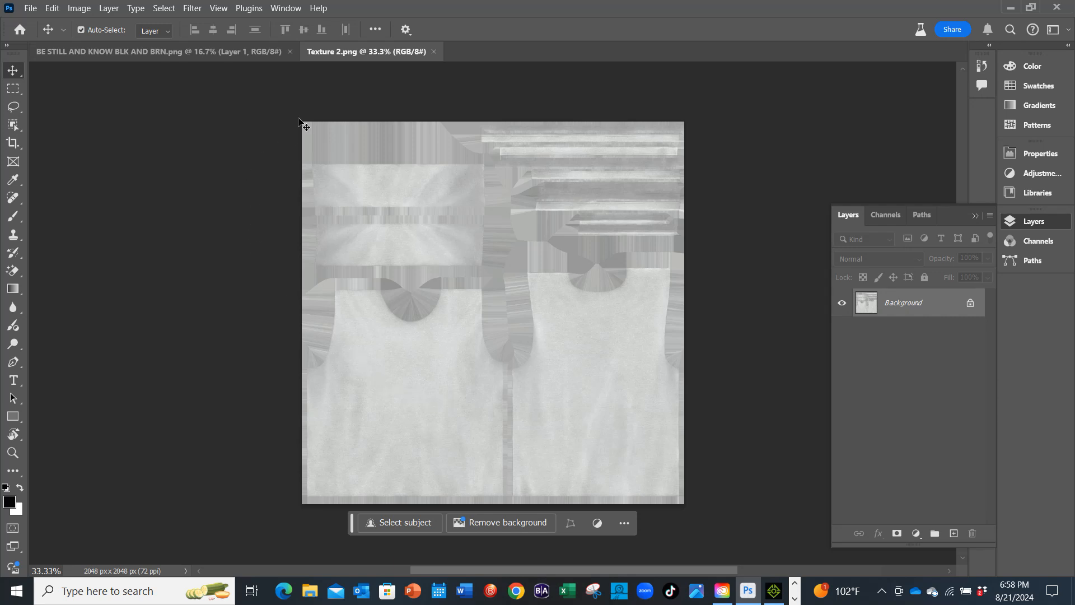
Step: Copy the BE STILL AND KNOW artwork into the Texture 2 document and scale it to about 13.3% on the shirt's front panel
click(199, 53)
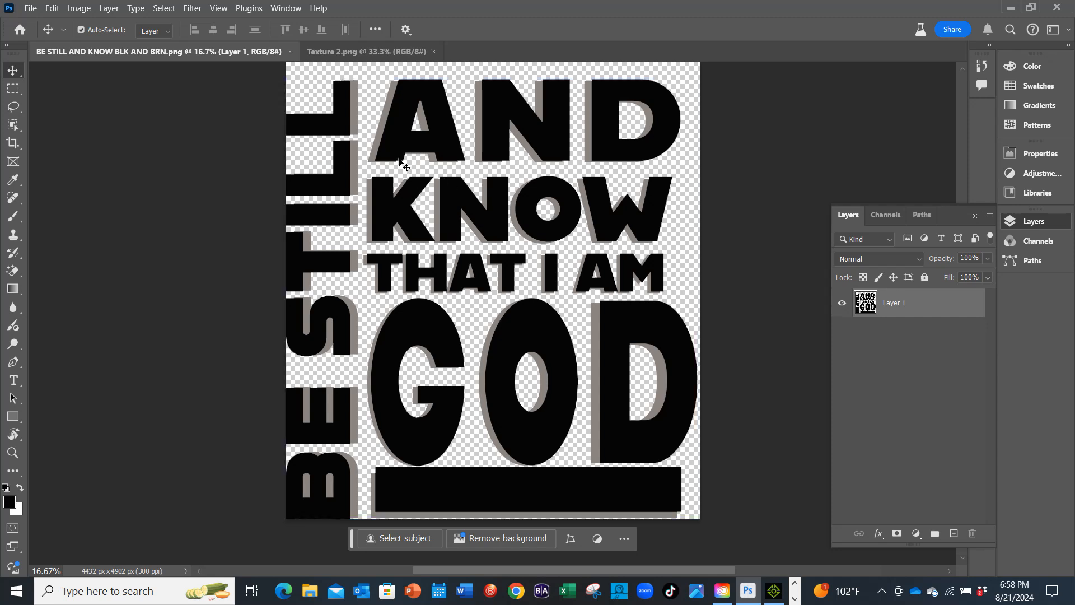
drag(412, 136, 476, 281)
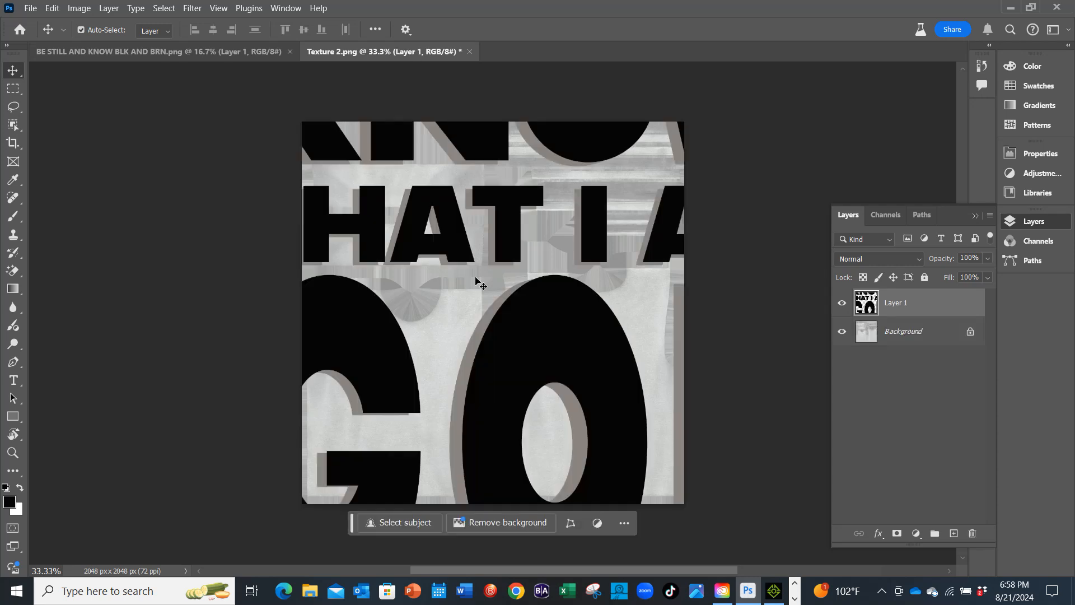
key(ctrl+minus)
key(ctrl+minus)
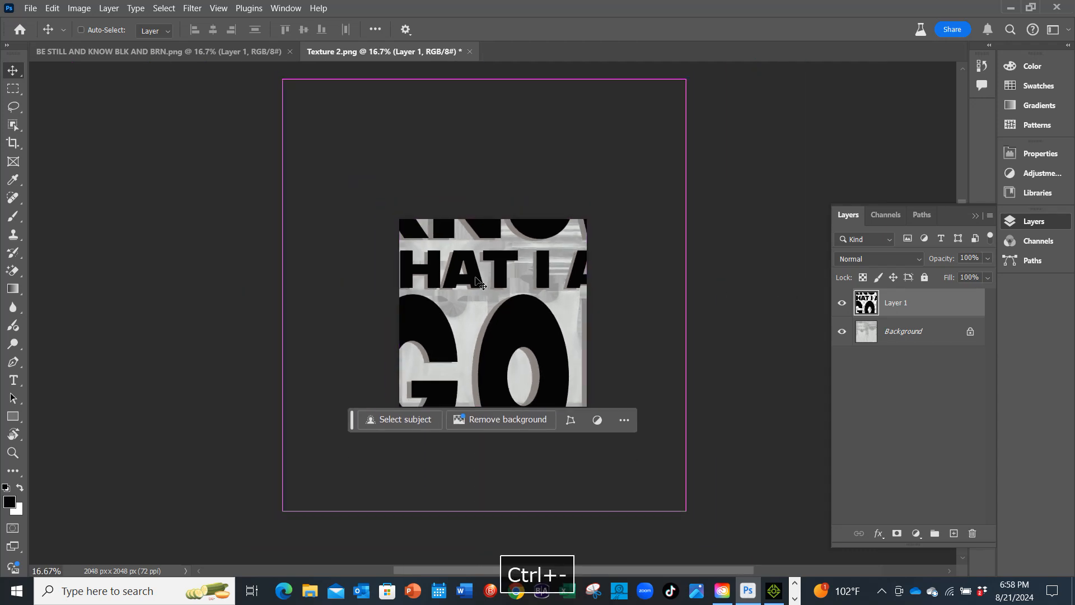
key(ctrl+minus)
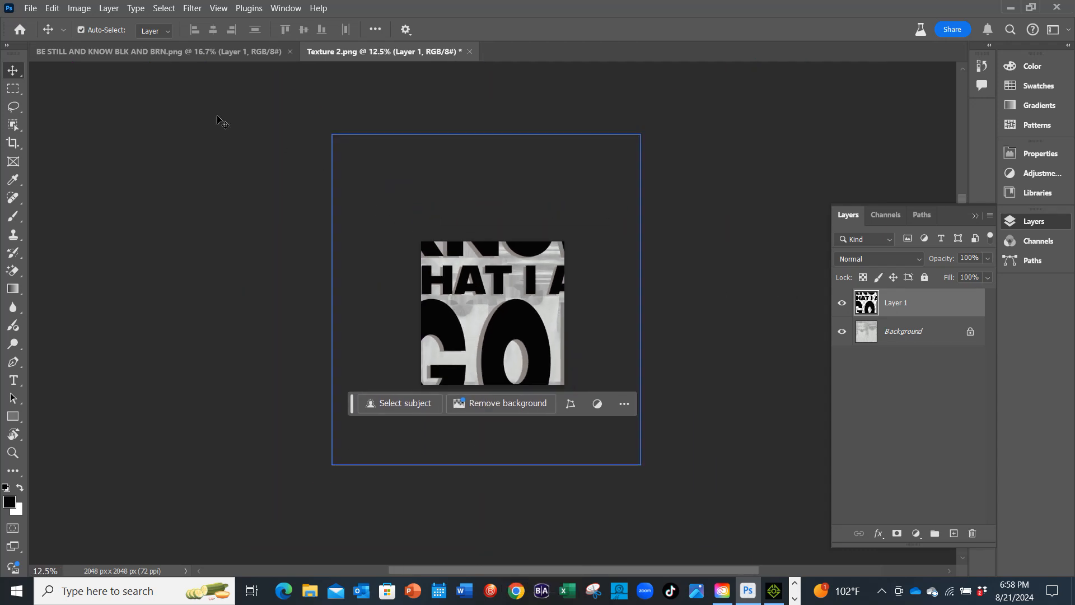
key(ctrl+t)
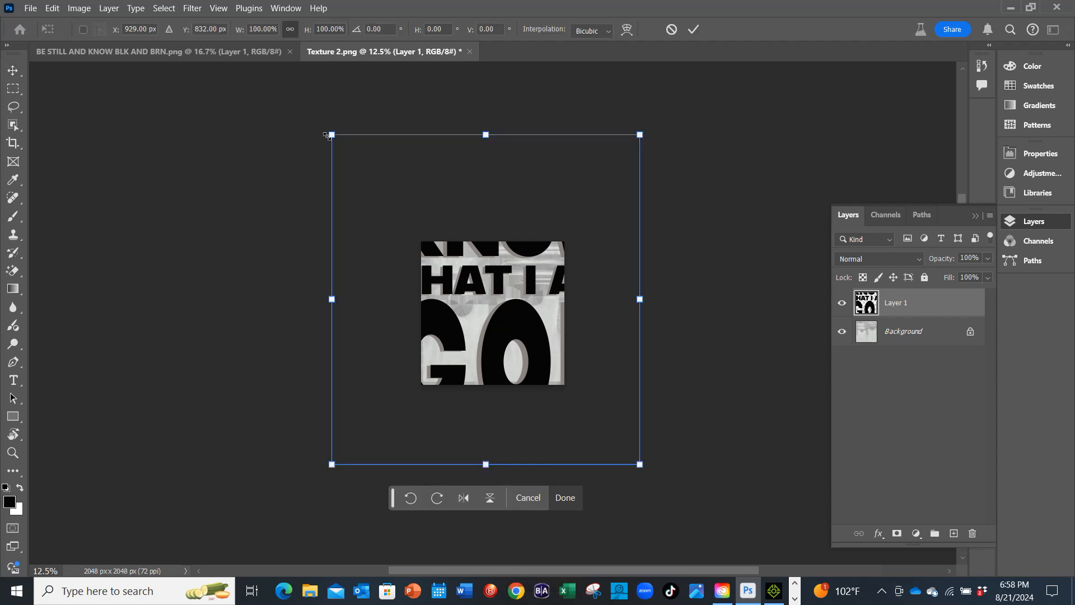
drag(331, 134, 573, 392)
drag(606, 437, 463, 358)
drag(498, 316, 464, 361)
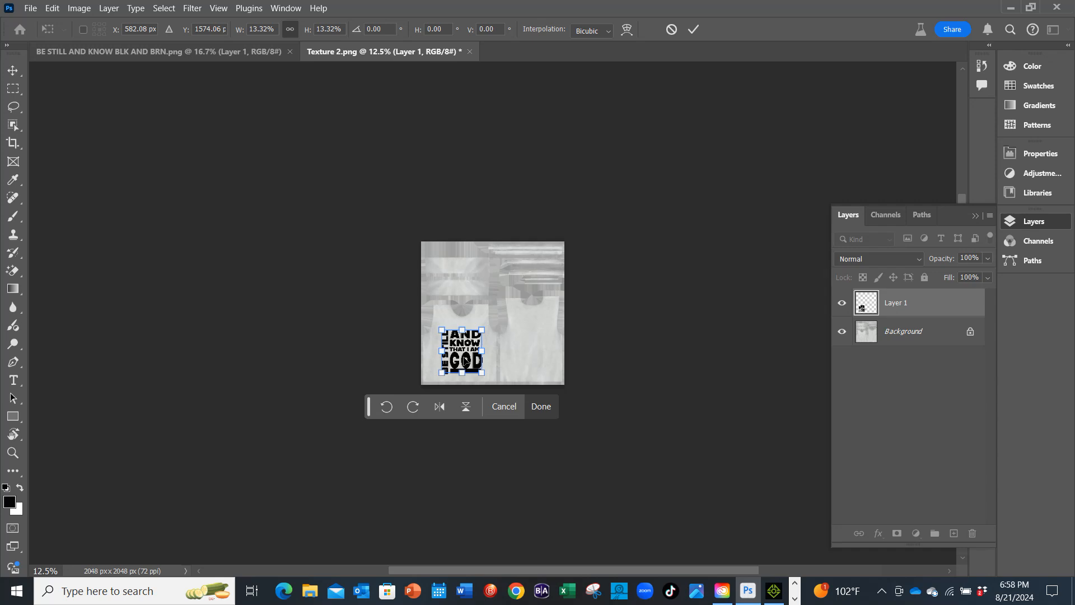
Step: Refine the artwork to about 11.9% scale, centre it below the front neckline, and apply the transform
key(ctrl+equal)
key(ctrl+equal)
key(ctrl+equal)
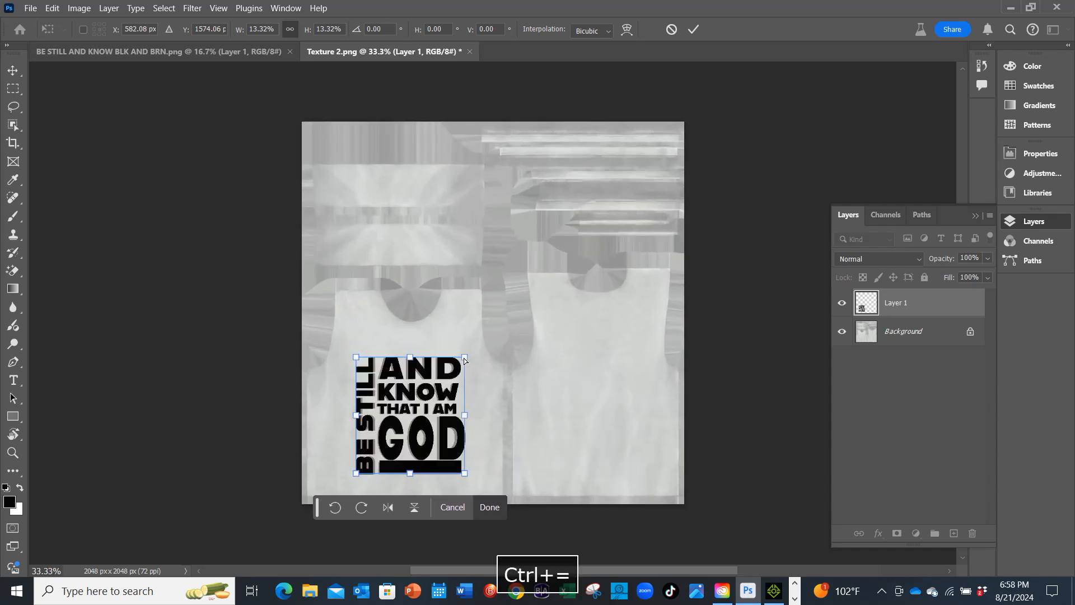
key(ctrl+equal)
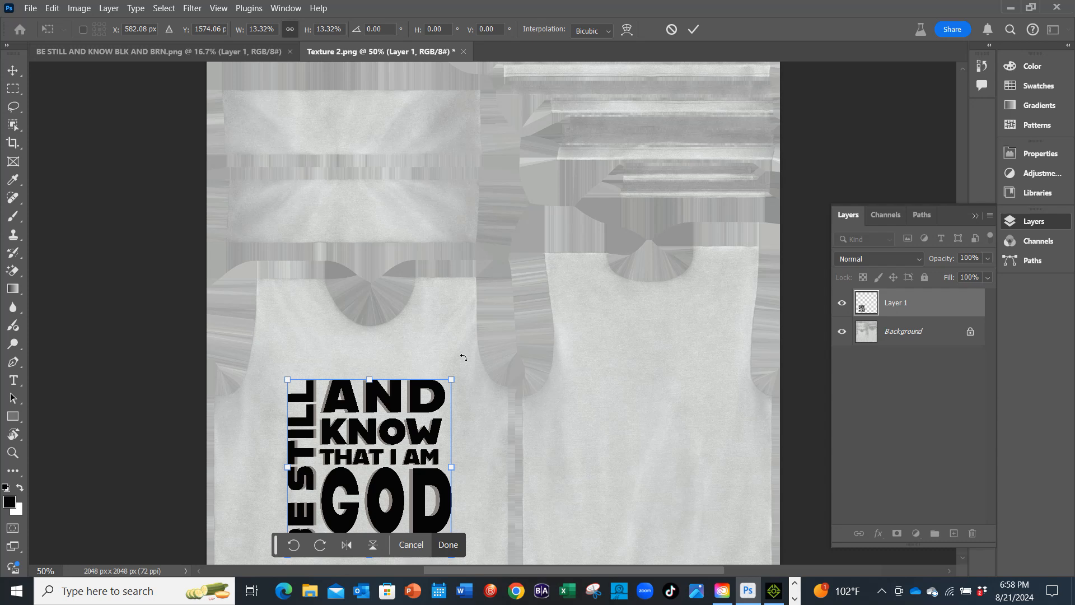
drag(357, 440, 348, 417)
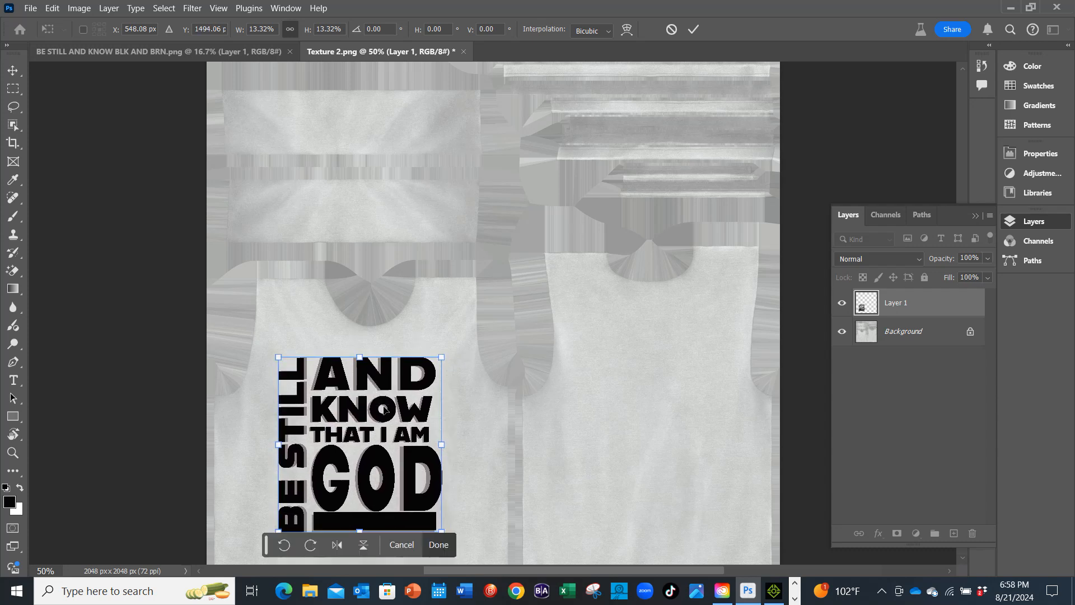
drag(442, 357, 417, 386)
drag(354, 439, 375, 414)
drag(434, 510, 442, 511)
drag(294, 359, 294, 353)
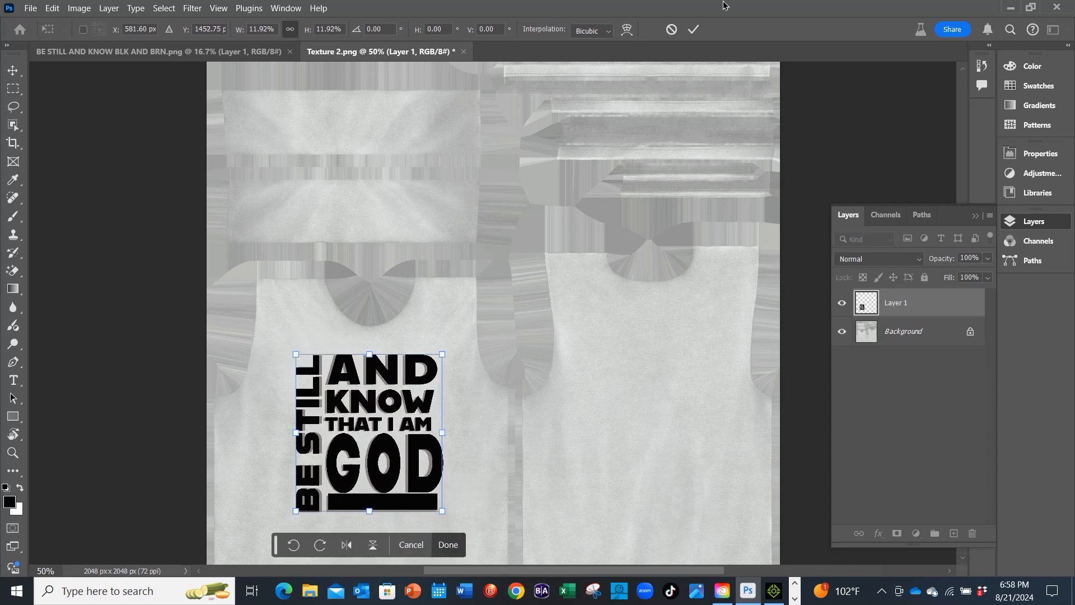
click(695, 30)
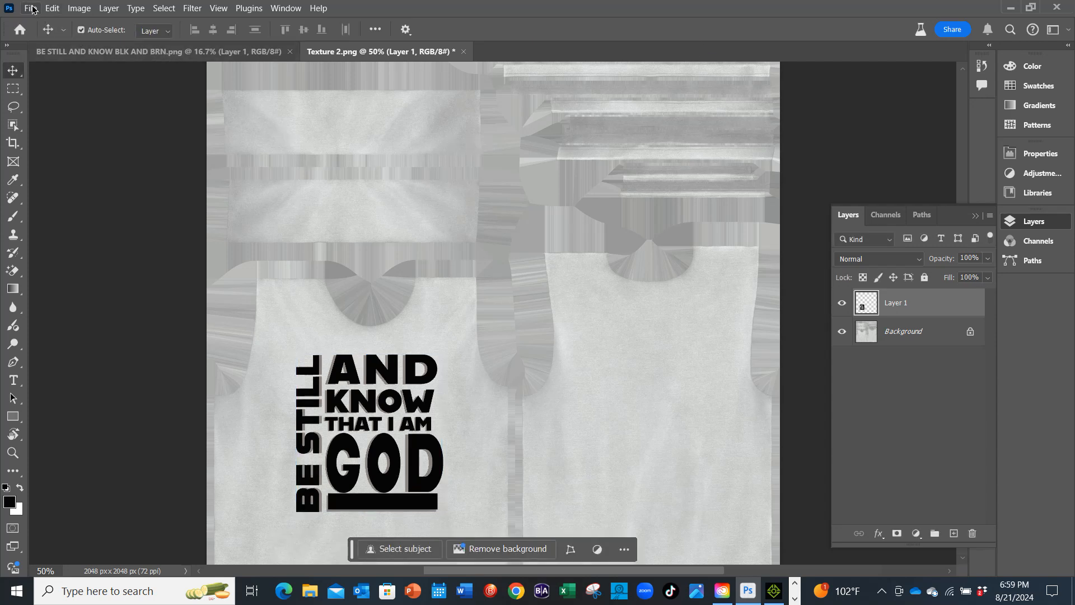
Step: Export the shirt texture as a PNG named Texture 25.png in the Downloads folder
click(33, 9)
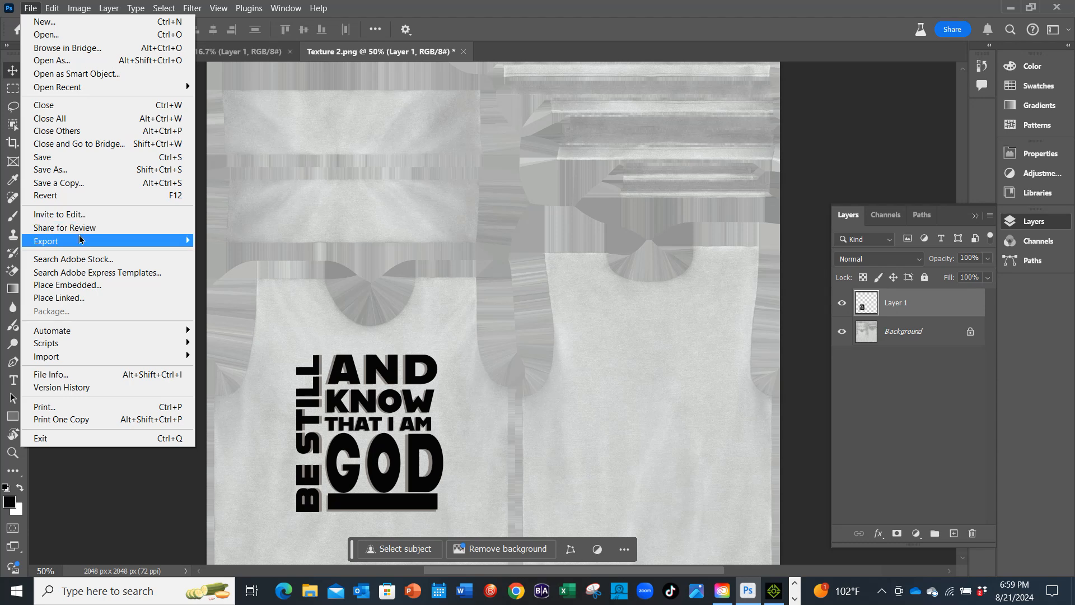
mouse_move(79, 240)
click(214, 253)
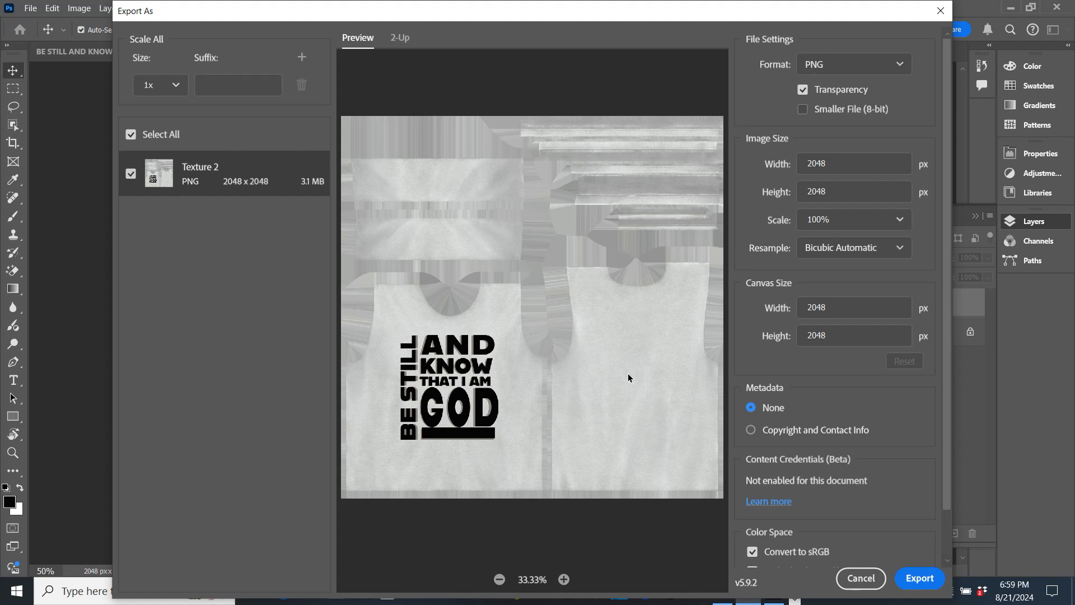
click(925, 586)
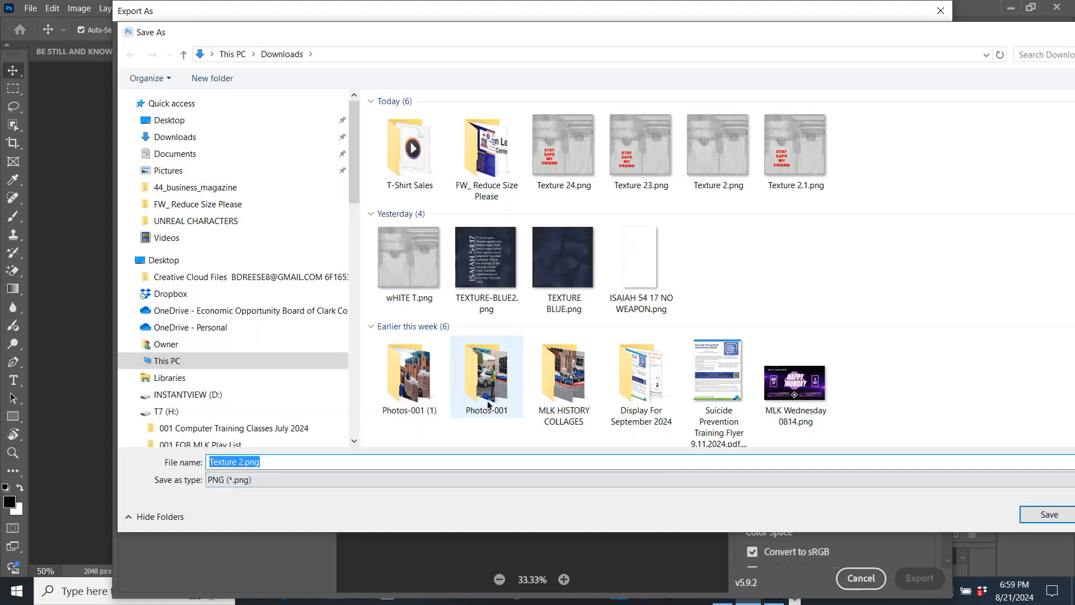
click(236, 463)
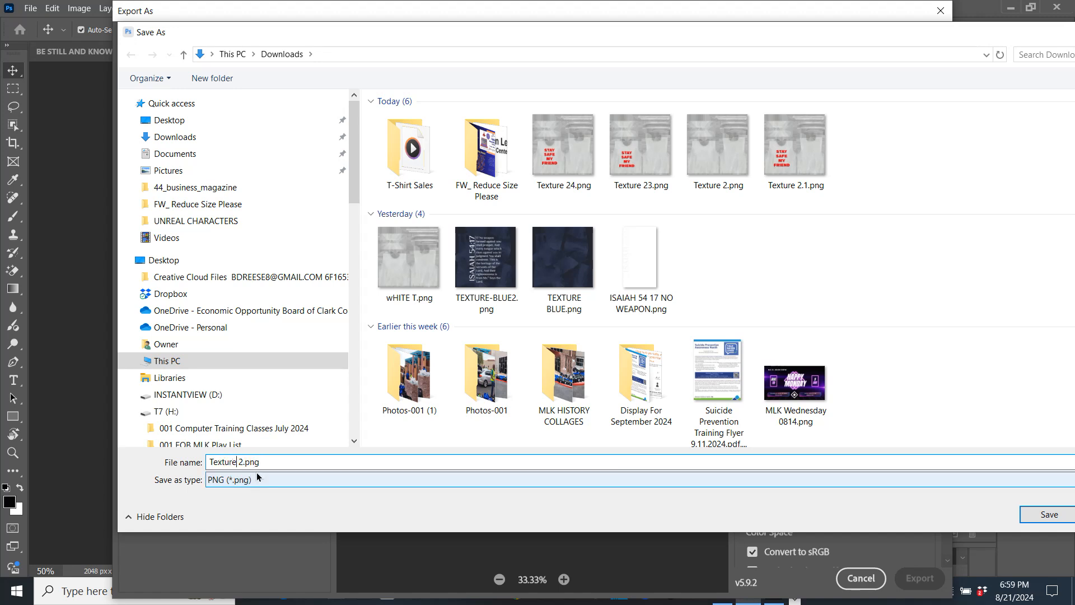
key(Right)
text(5)
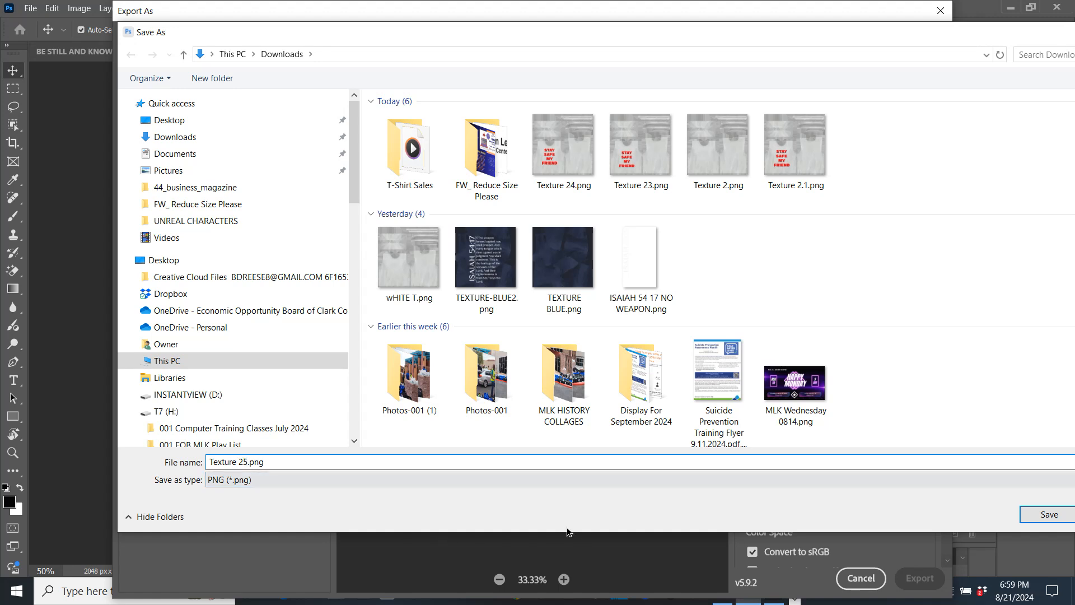
click(1045, 518)
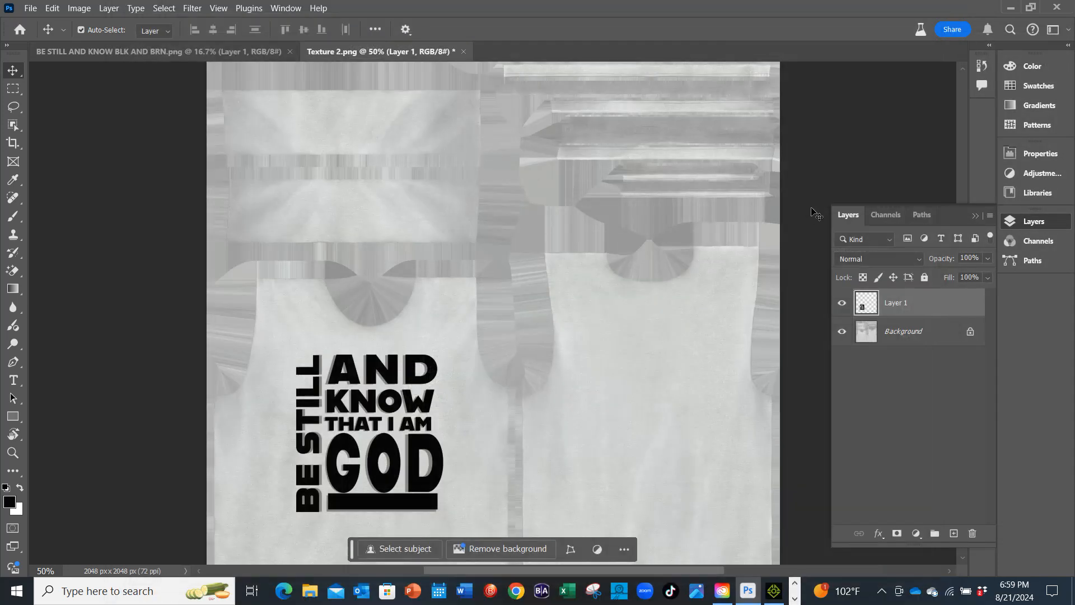
Step: Switch back to iClone and load Texture 25.png as the T-shirt's Base Color texture
click(1010, 12)
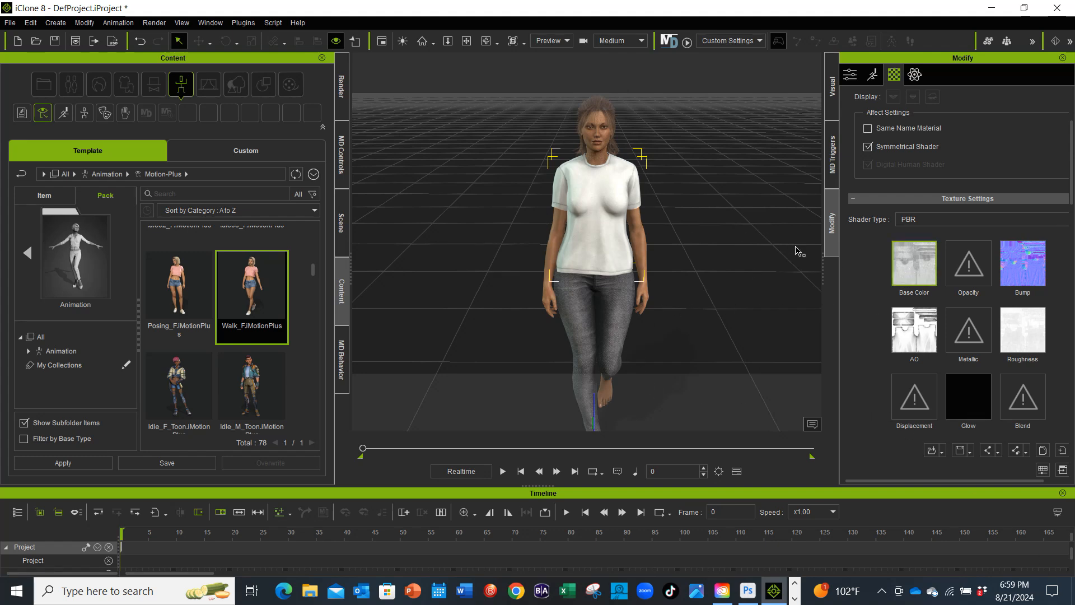
double_click(905, 268)
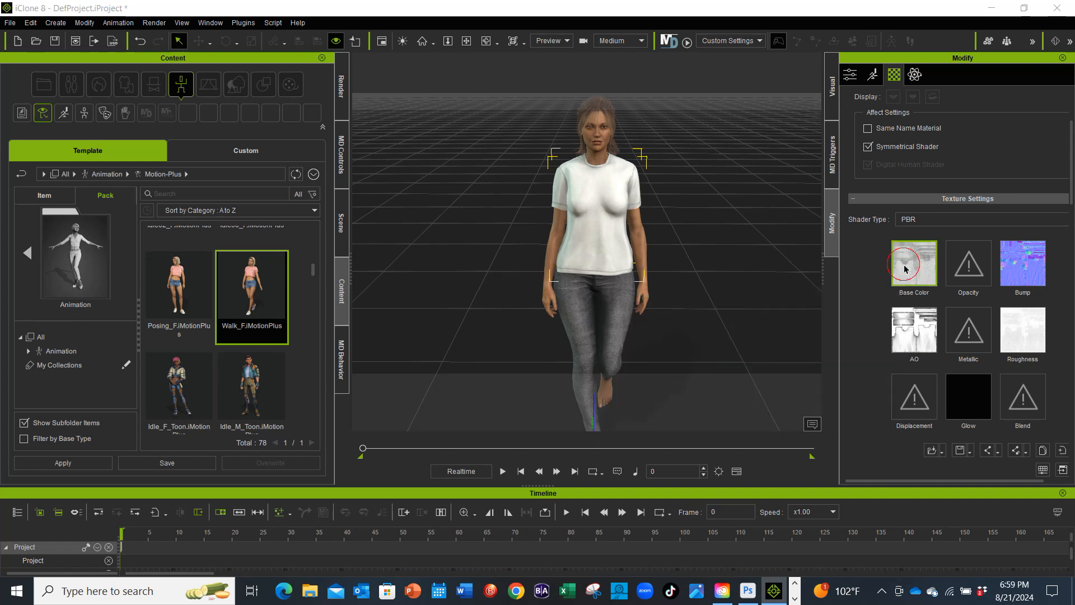
mouse_move(414, 164)
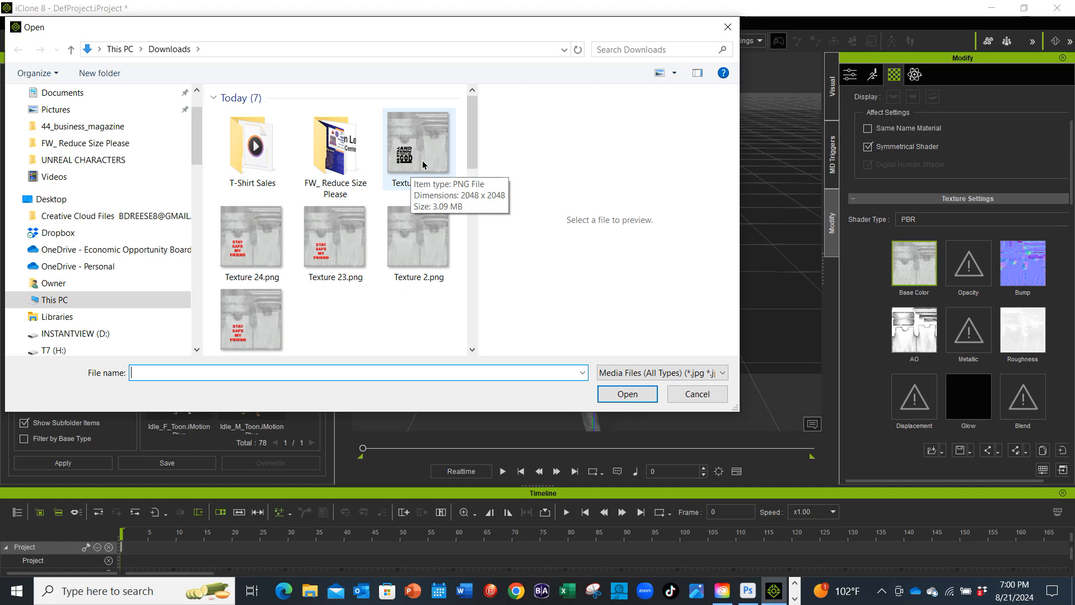
click(422, 163)
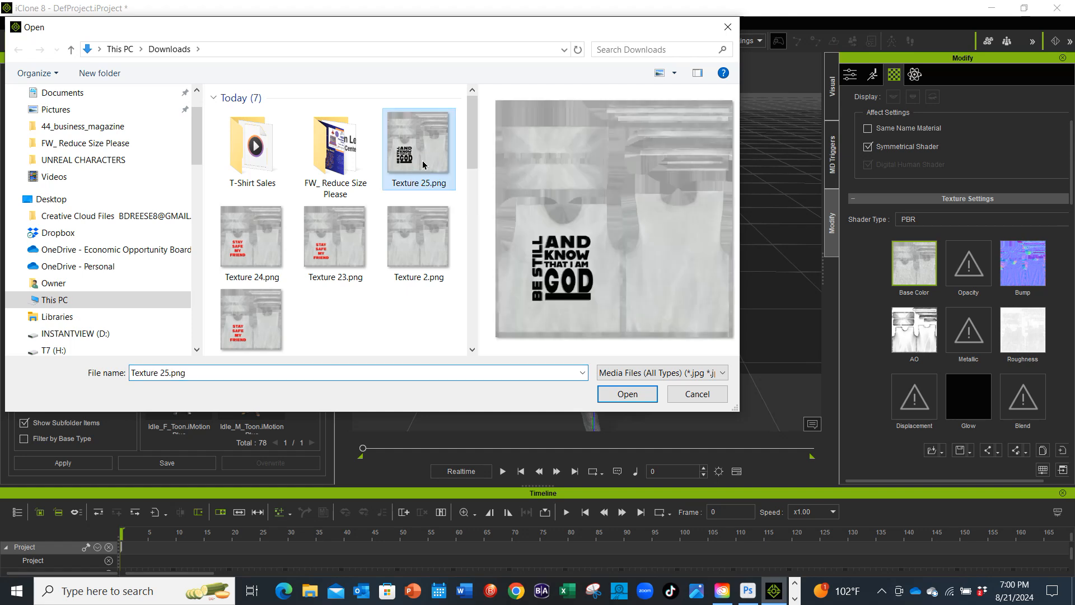
click(627, 393)
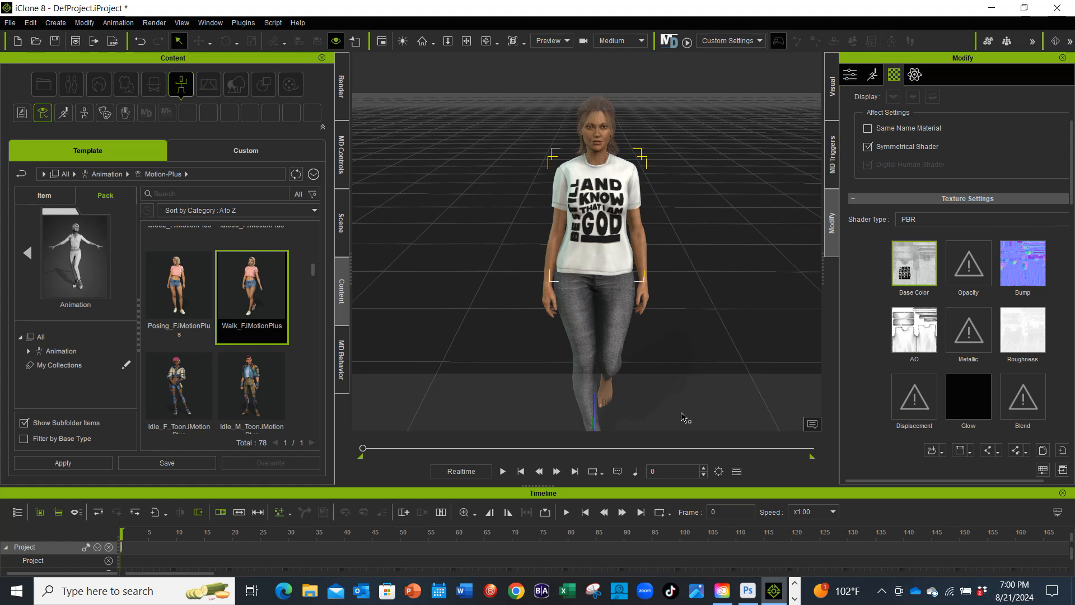
Step: Play the character's walk animation to check the printed T-shirt, and pause it
click(502, 472)
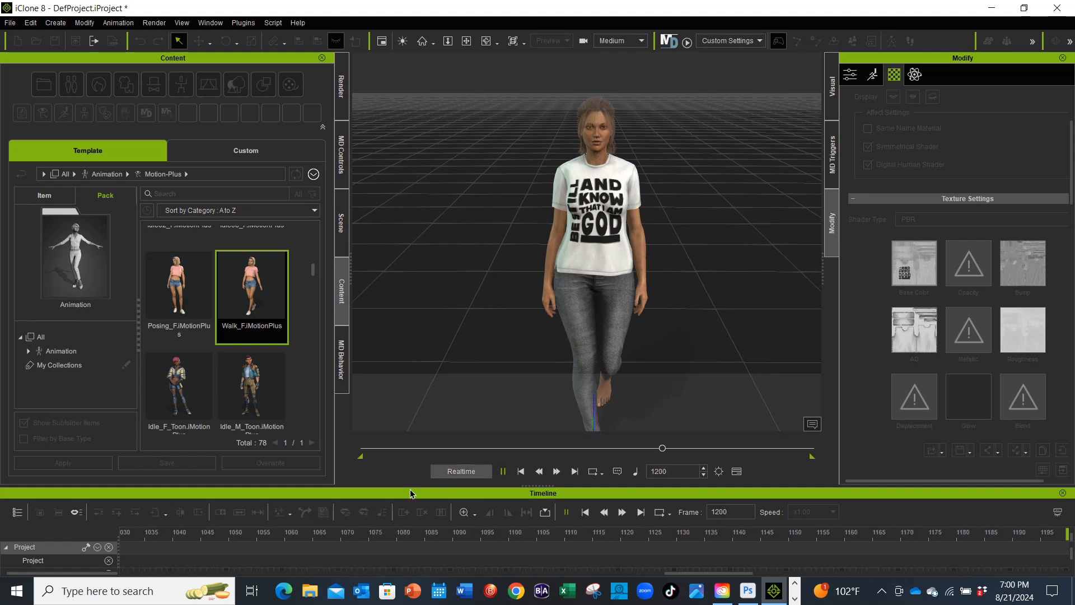
click(503, 471)
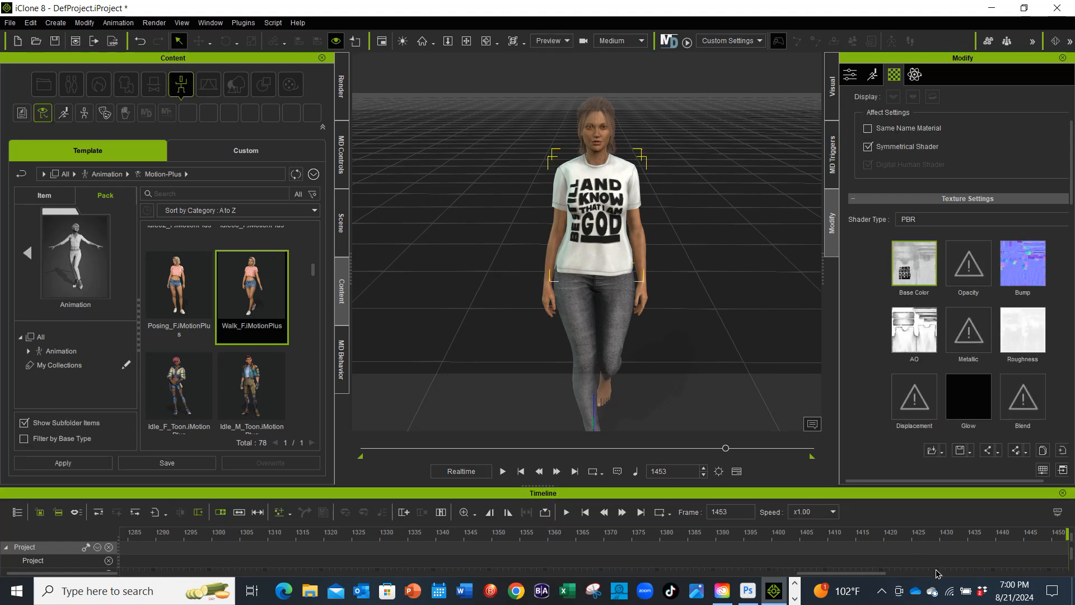